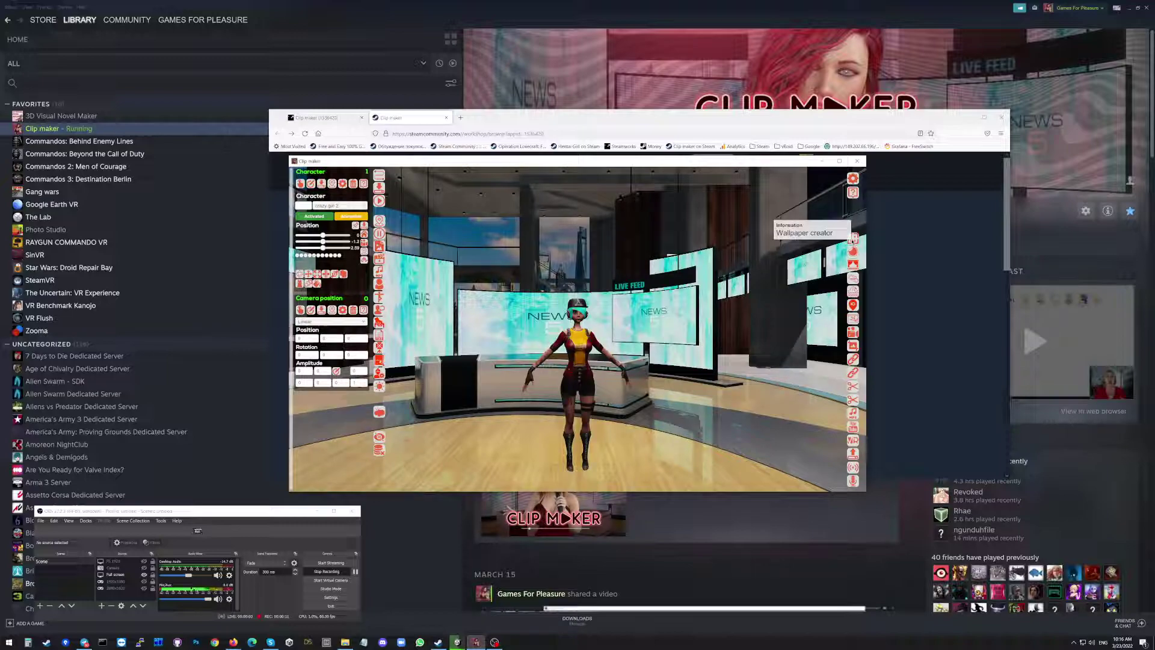
Tick the Television genre for the wallpaper in the wallpaper creator settings.
click(852, 239)
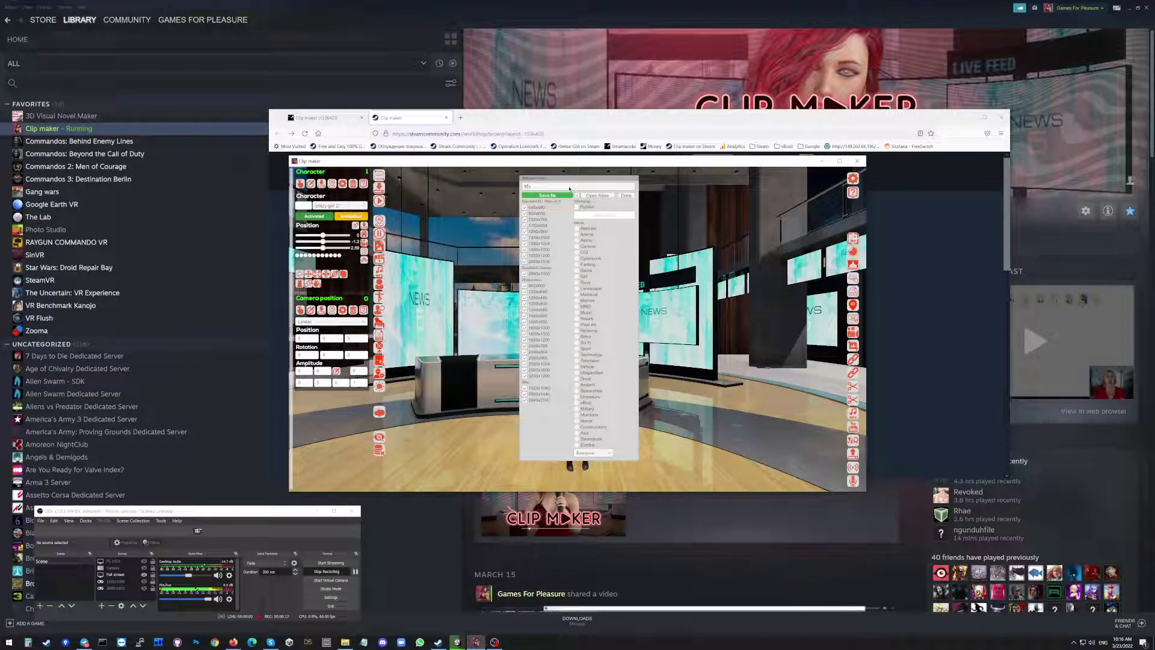
text(My test)
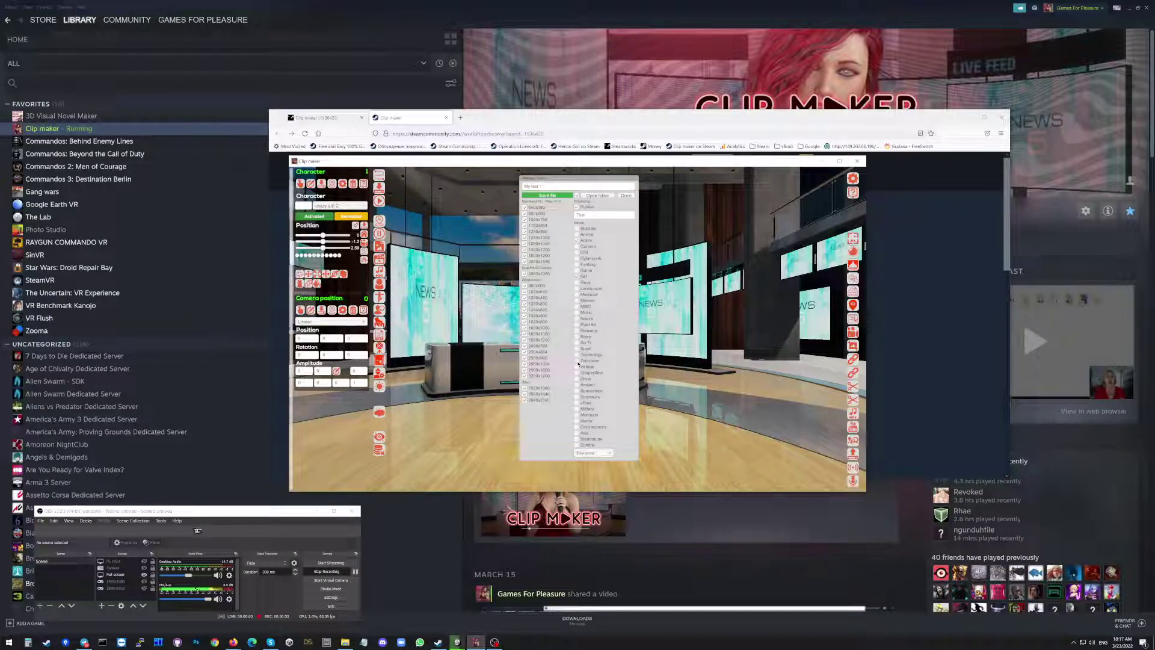
click(577, 360)
Clear every resolution checkbox and tick only 1920x1080.
click(577, 198)
click(524, 387)
click(611, 454)
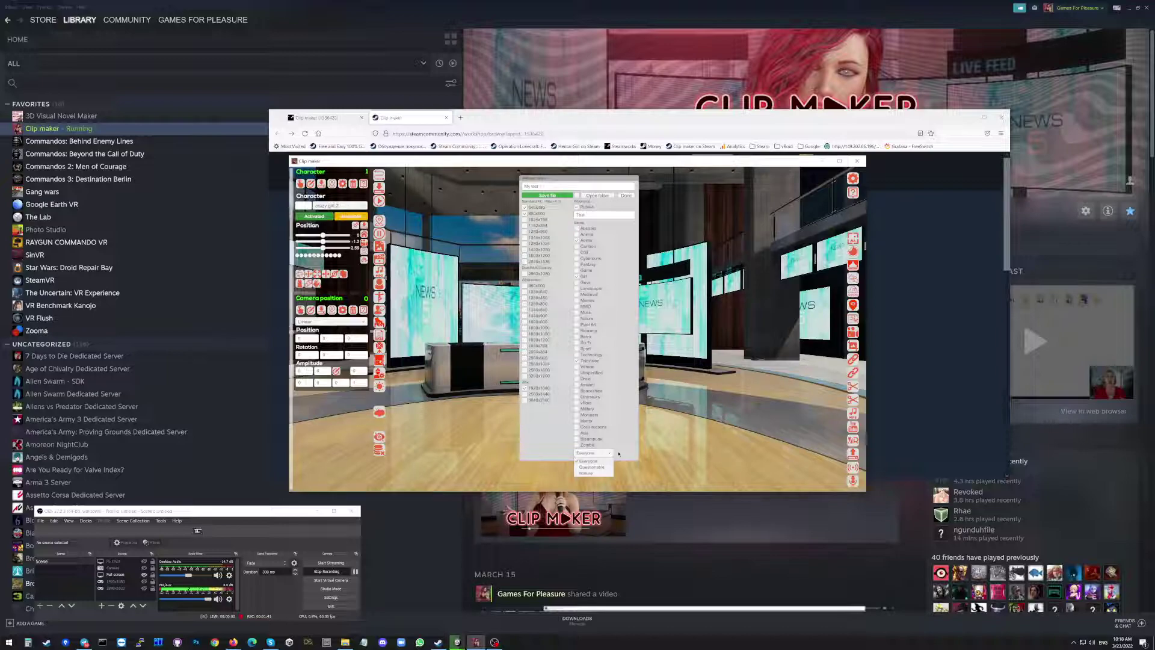
click(618, 454)
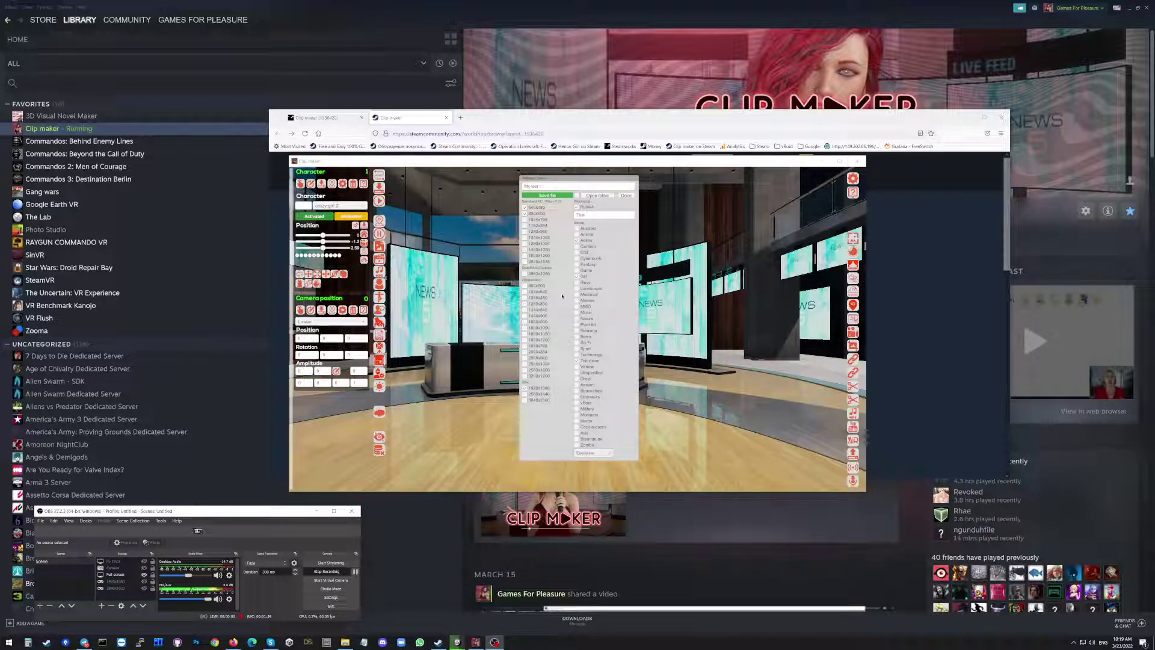
Generate the My test wallpaper image files, then close the Wallpapers folder in File Explorer.
click(551, 196)
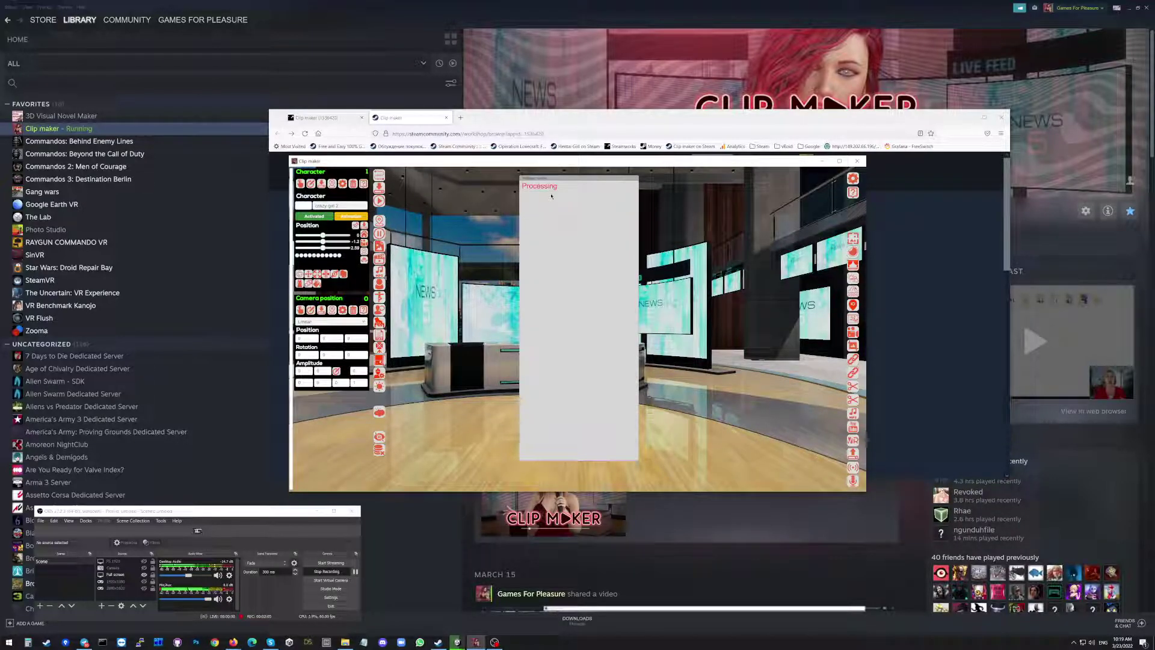
click(350, 573)
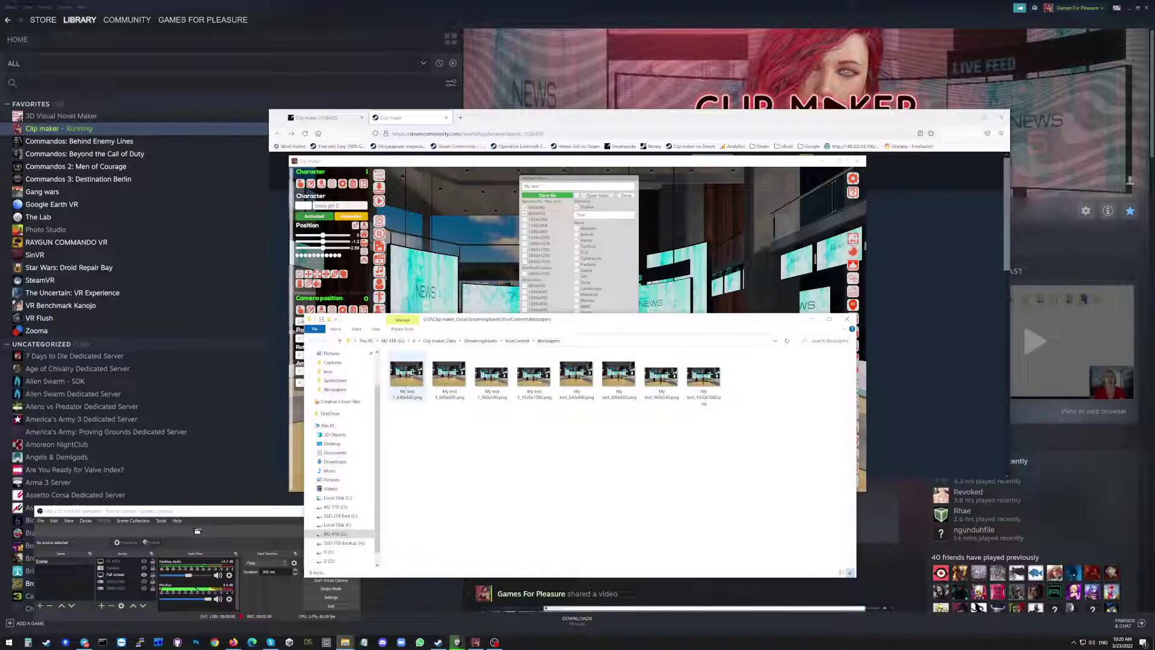
click(850, 320)
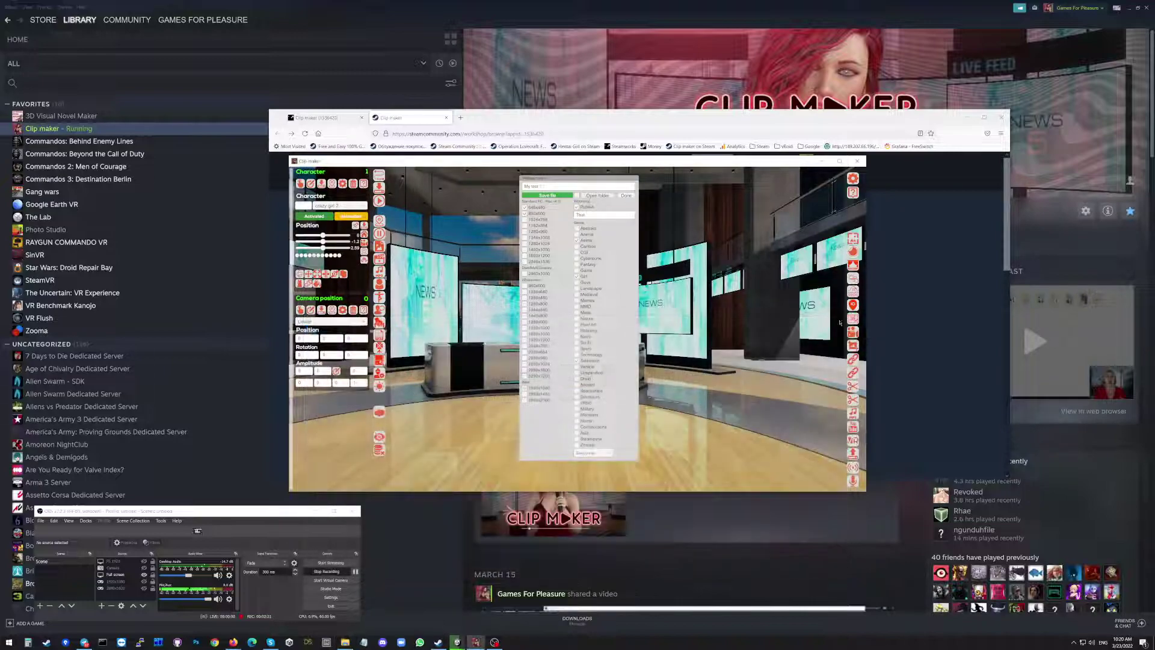
Open the My test Workshop item in the browser and view its enlarged preview image.
click(753, 124)
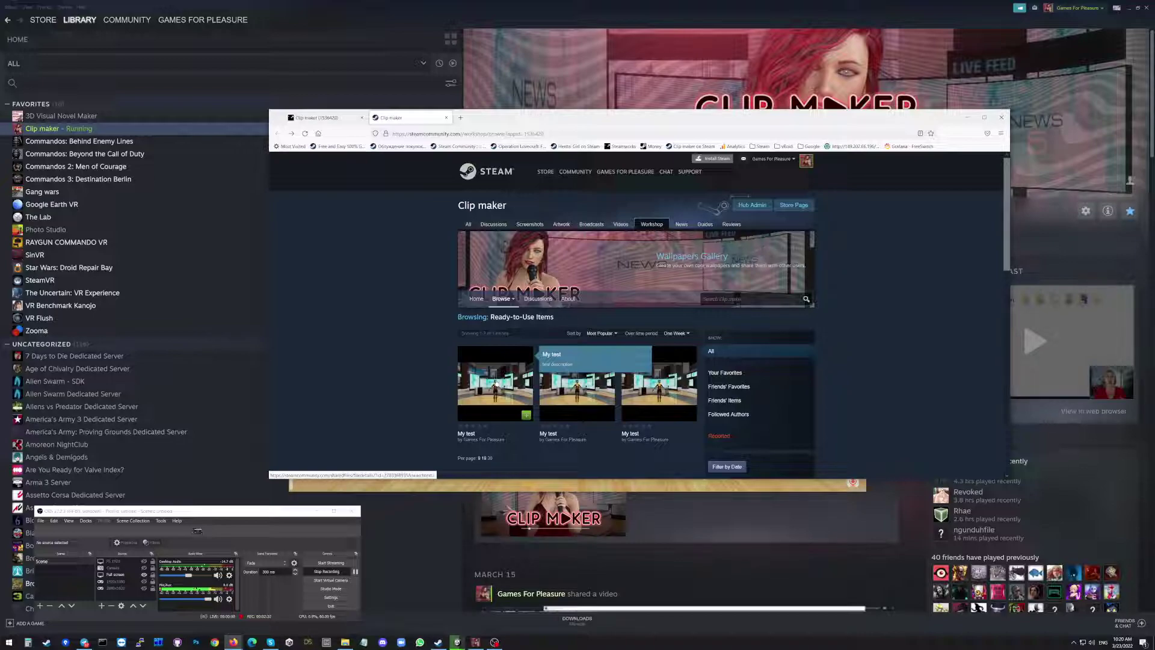
click(496, 382)
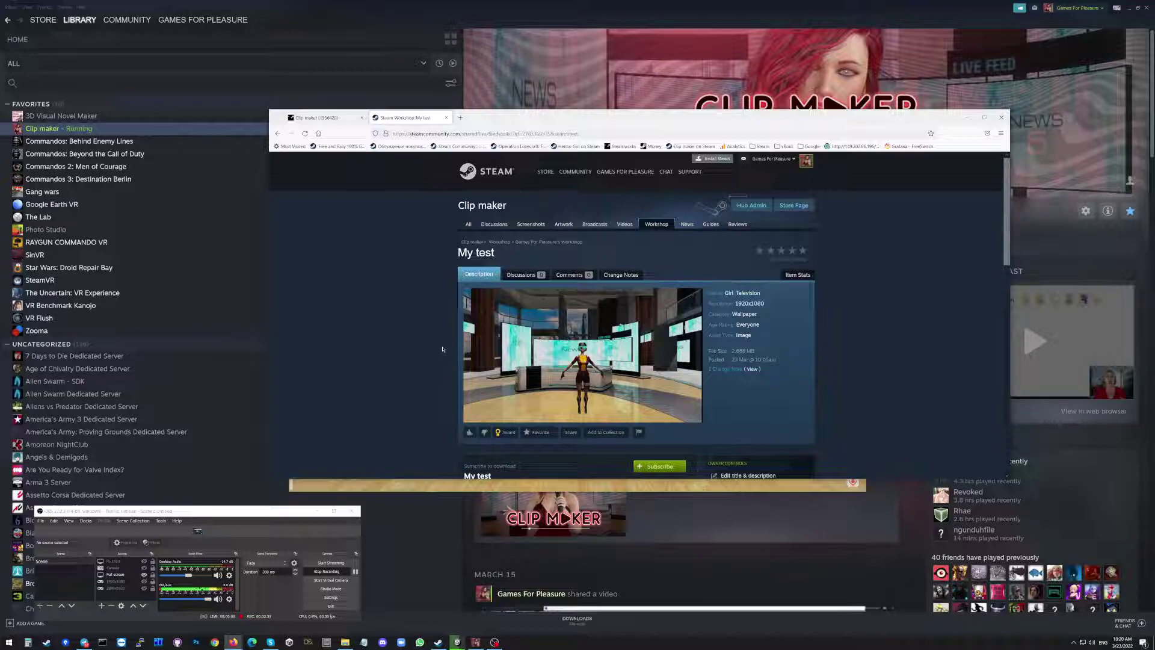
mouse_move(583, 355)
click(565, 348)
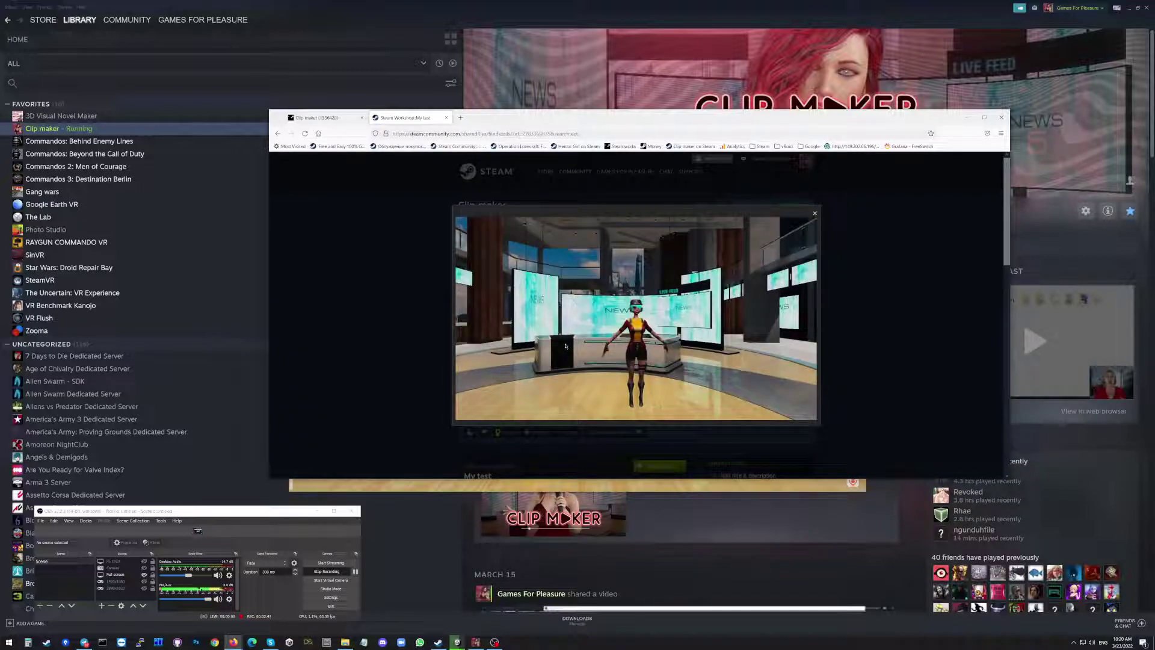
click(817, 216)
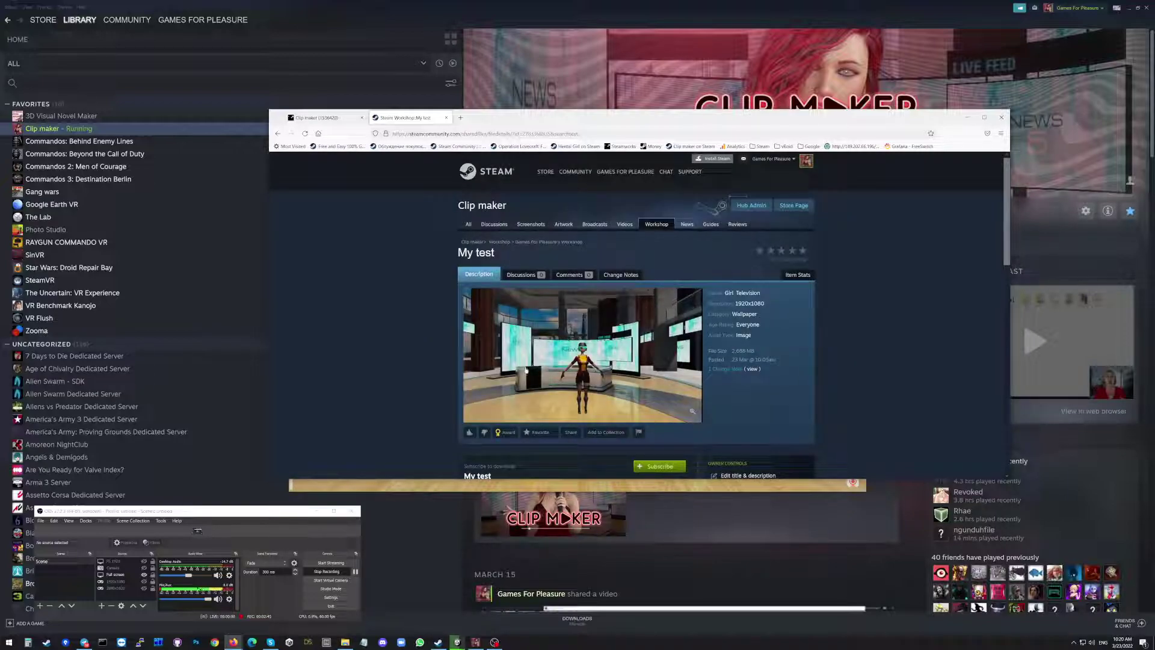